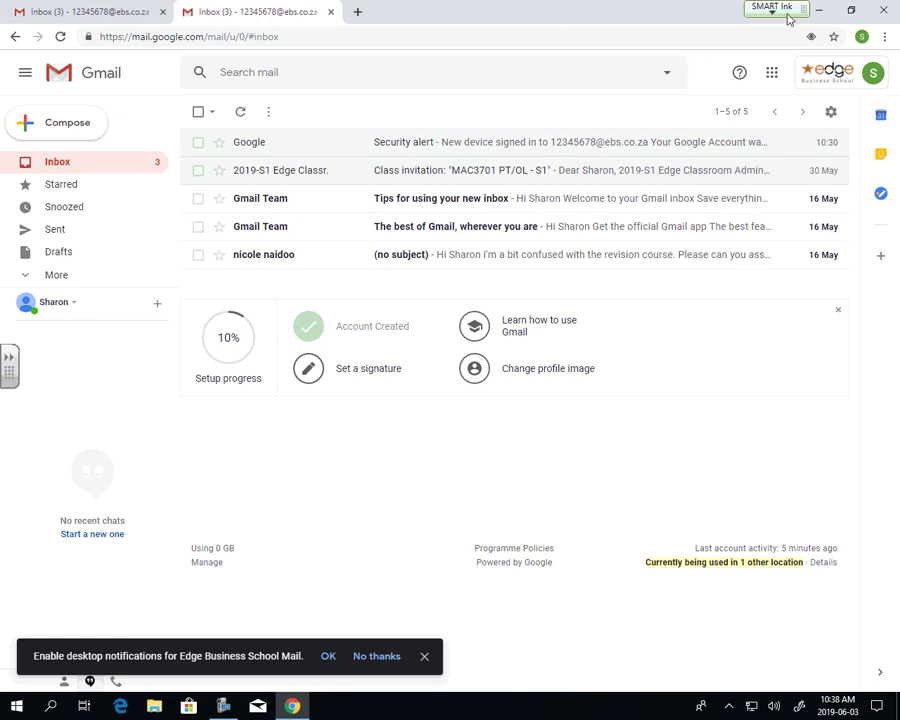
- From Gmail's Google apps launcher, open Classroom in a new tab
left_click(772, 75)
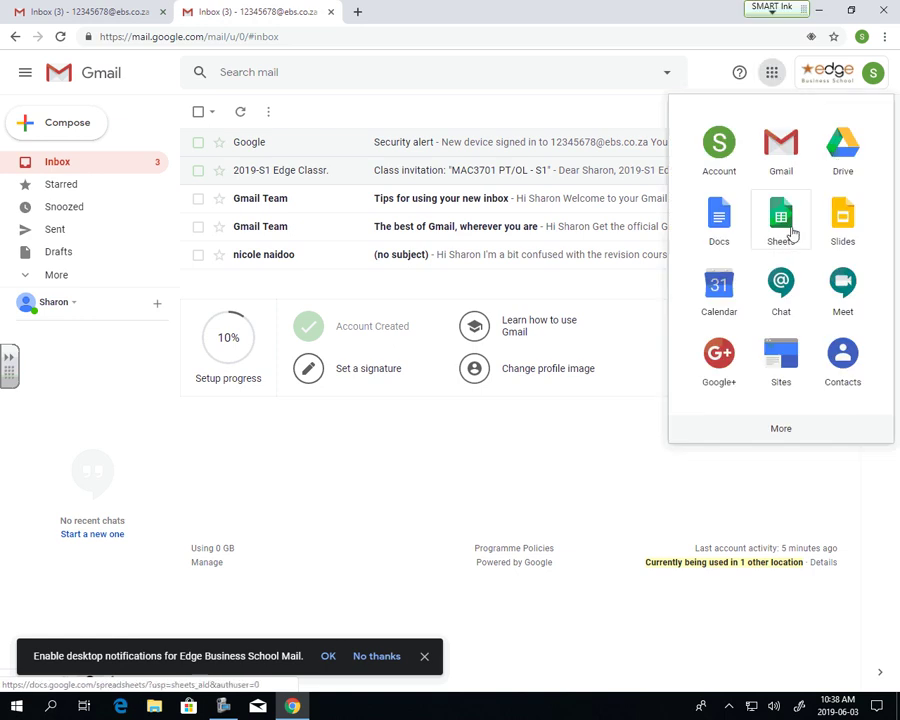
scroll(790, 236, "down", 5)
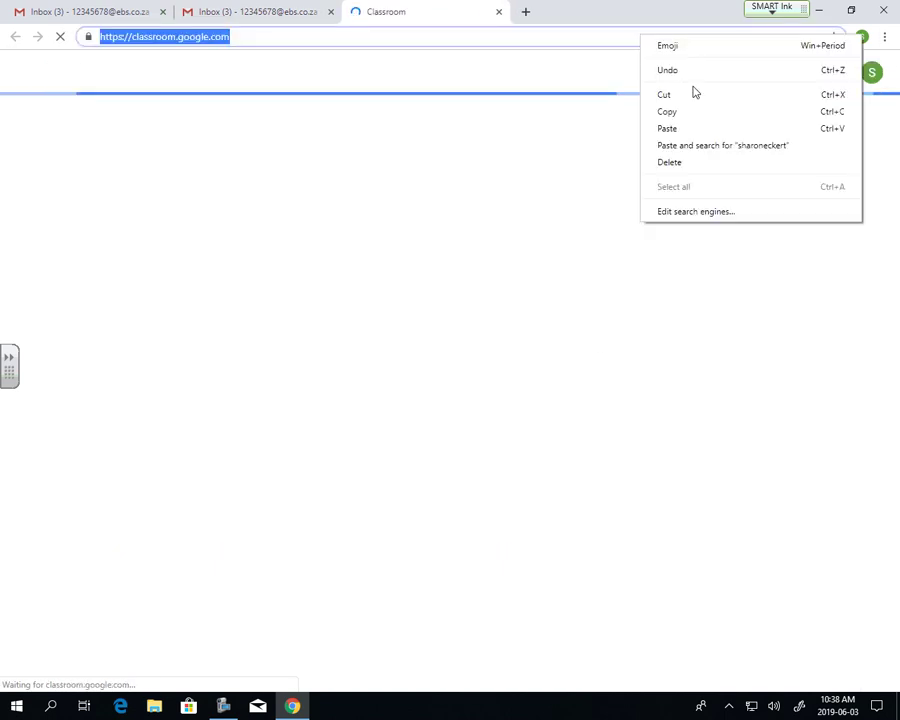
- Add a 'Google Classroom' shortcut to the New Tab page using the Classroom Courses URL
left_click(565, 40)
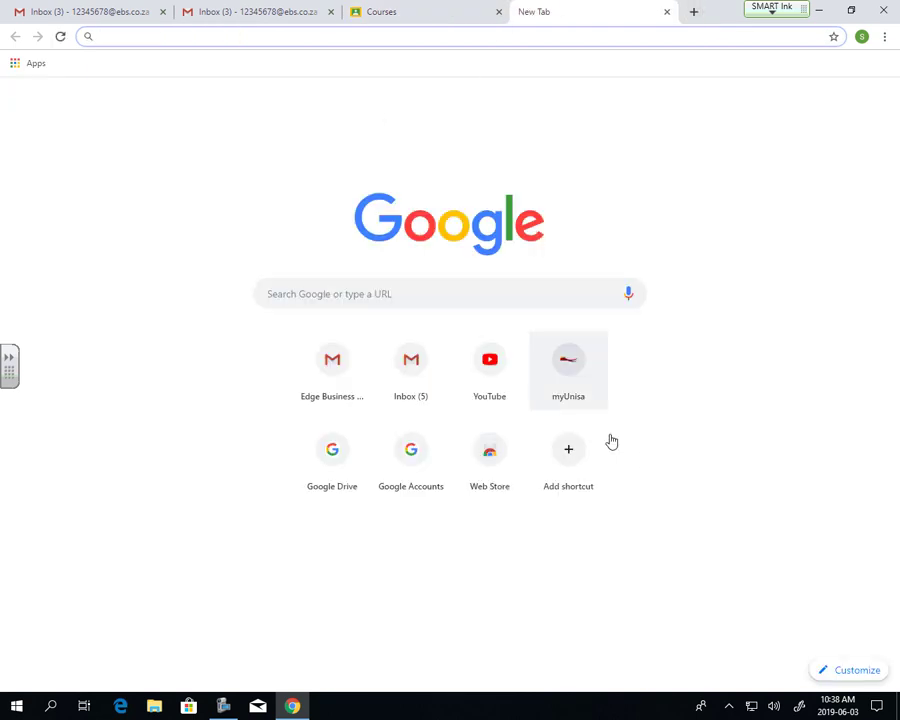
left_click(576, 466)
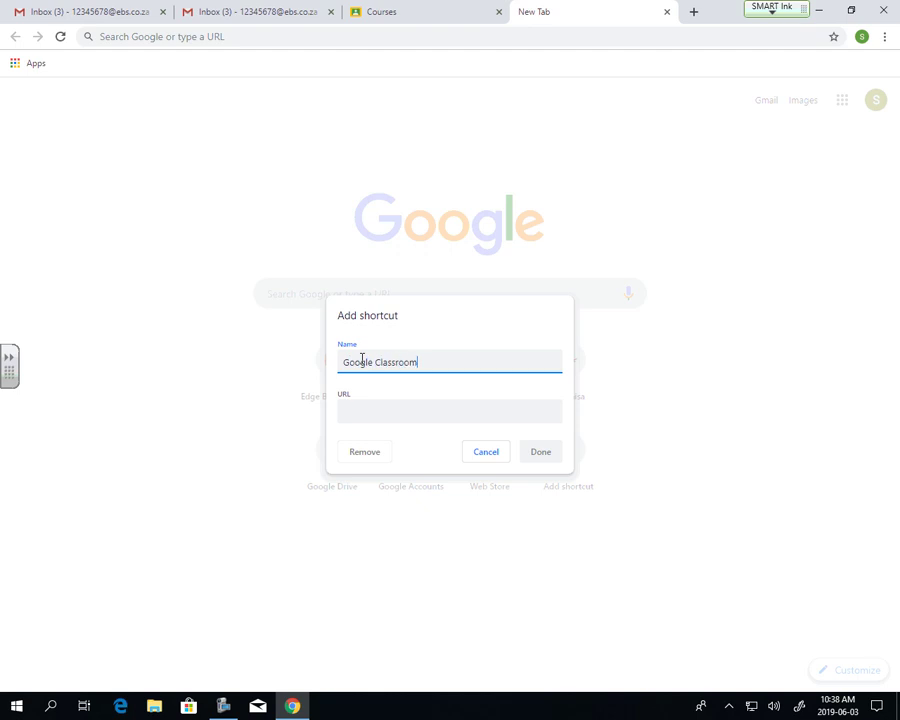
left_click(367, 422)
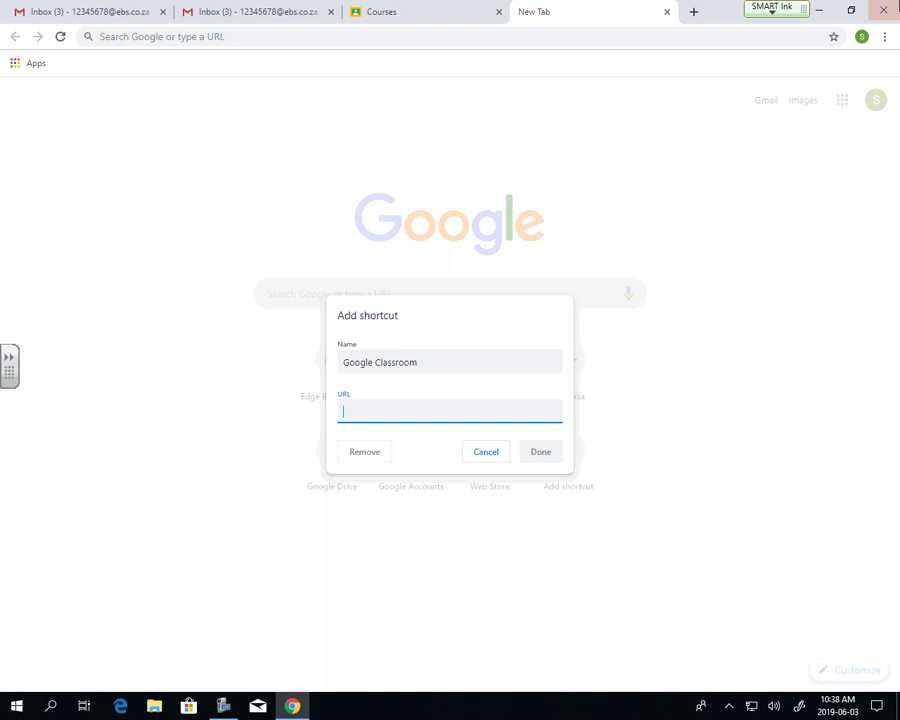
left_click(420, 8)
left_click(352, 32)
left_click(353, 33)
key("ctrl+a")
key("ctrl+c")
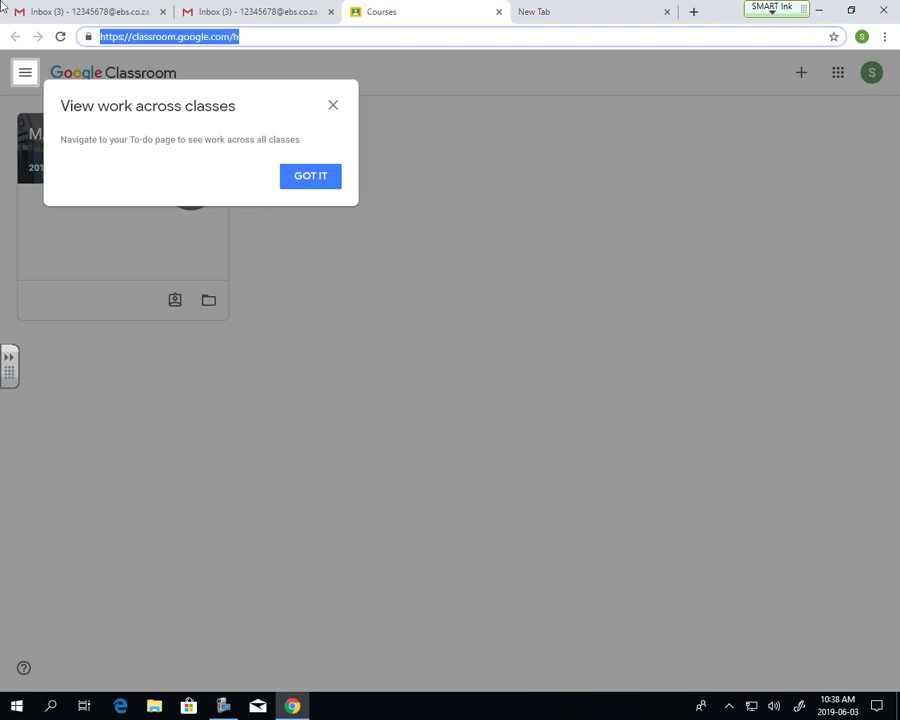
left_click(598, 8)
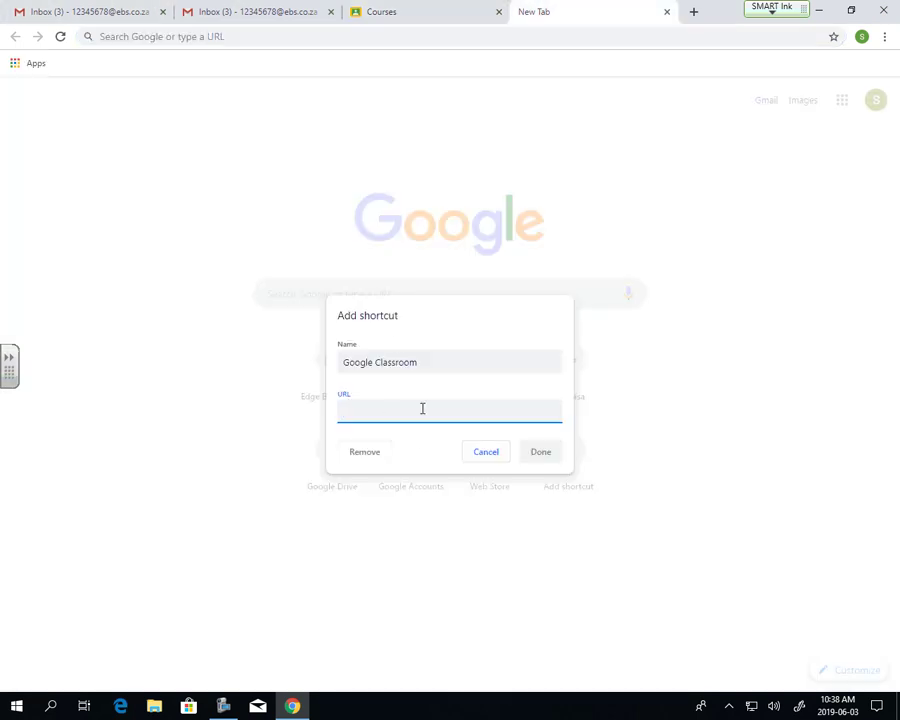
key("ctrl+v")
left_click(550, 452)
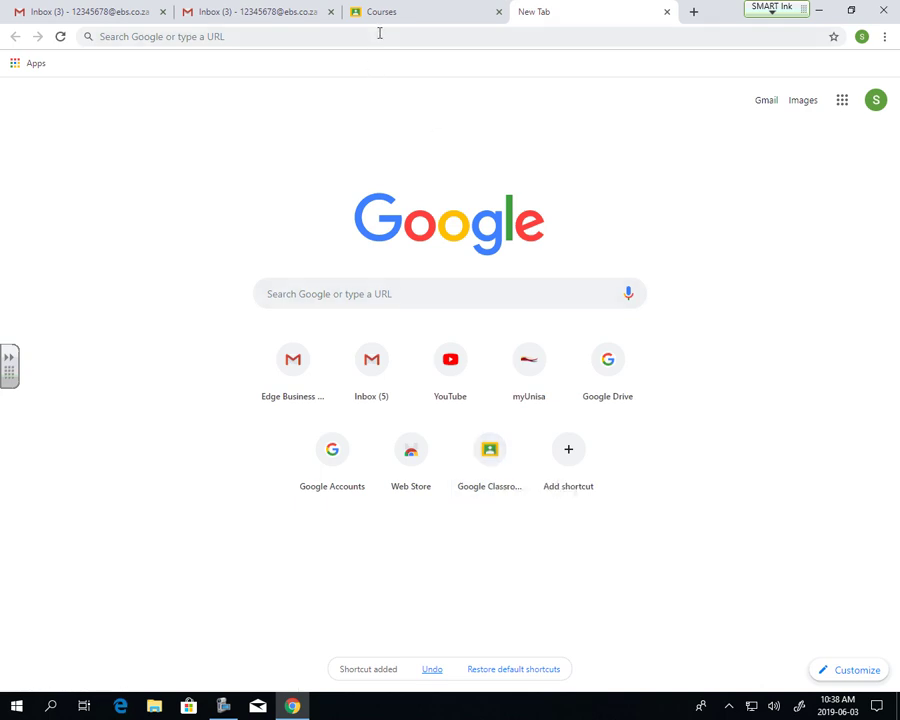
- Search 'google classroom' from the new tab to reach the Classroom courses page
left_click(438, 35)
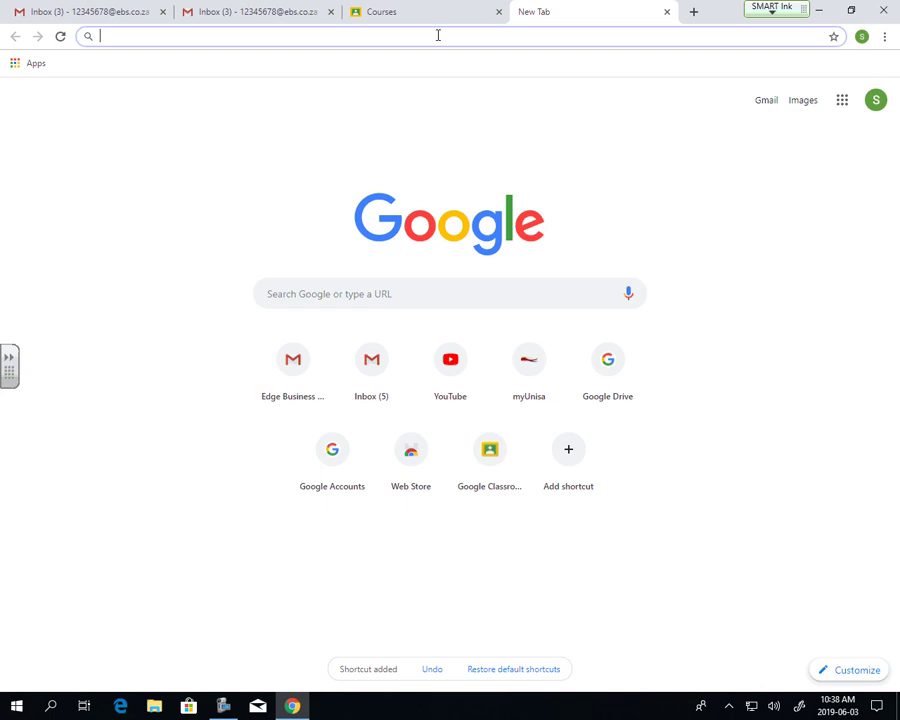
type("google ")
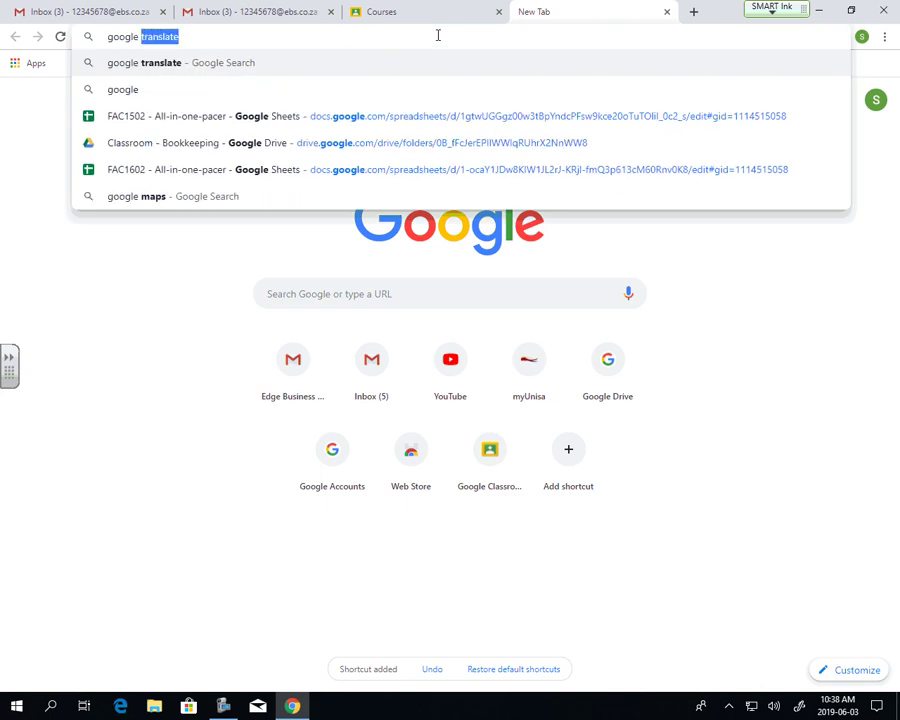
type("classroom")
key("Return")
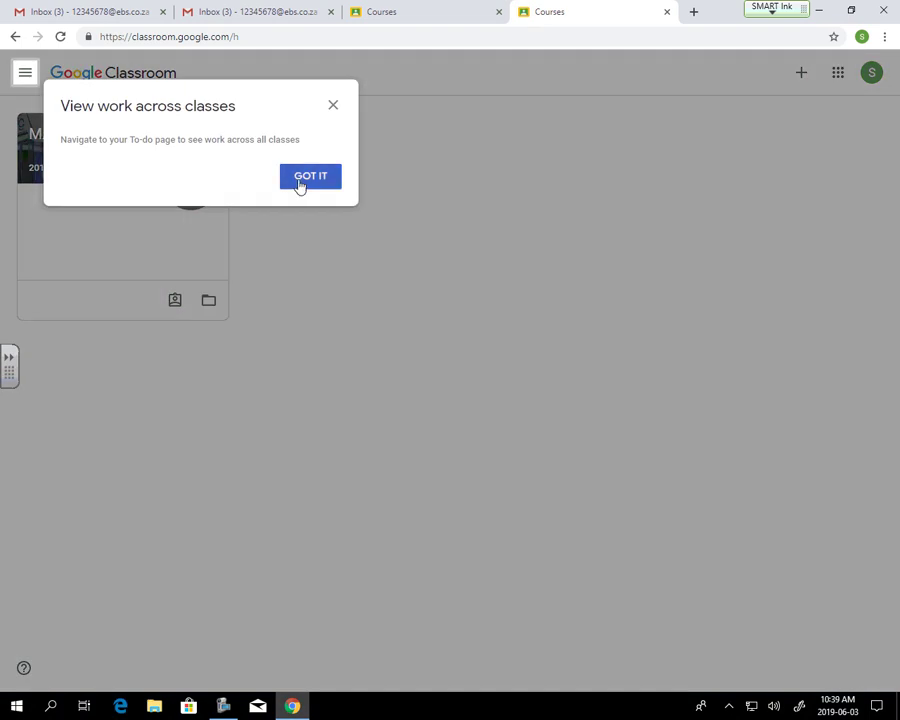
- Close the duplicate Courses tab and dismiss the 'View work across classes' tip
left_click(298, 183)
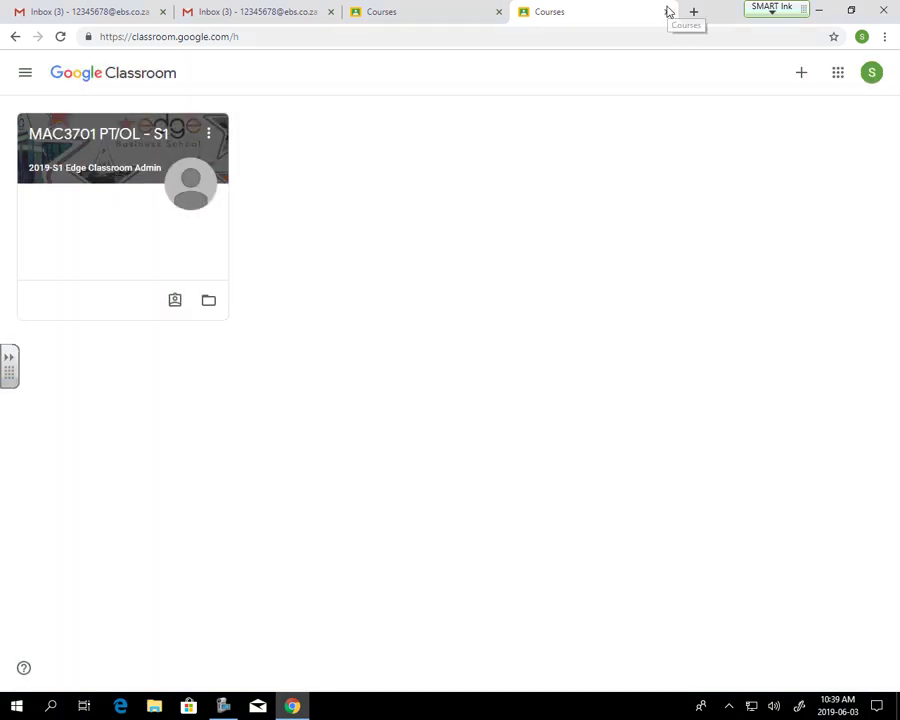
left_click(667, 12)
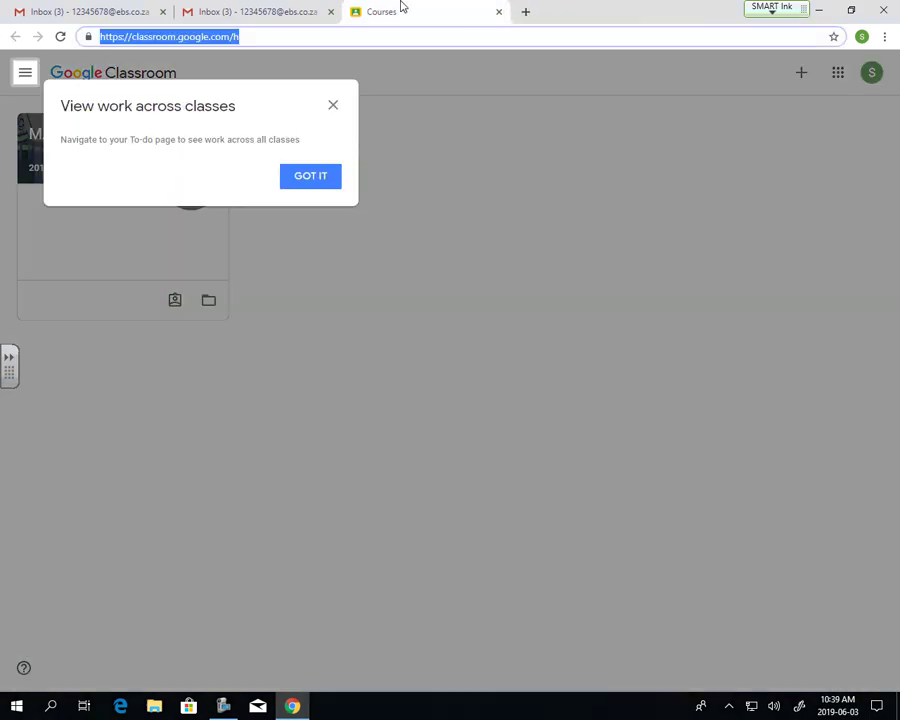
left_click(323, 187)
- Check the signed-in school account in the account menu, then close it
left_click(869, 80)
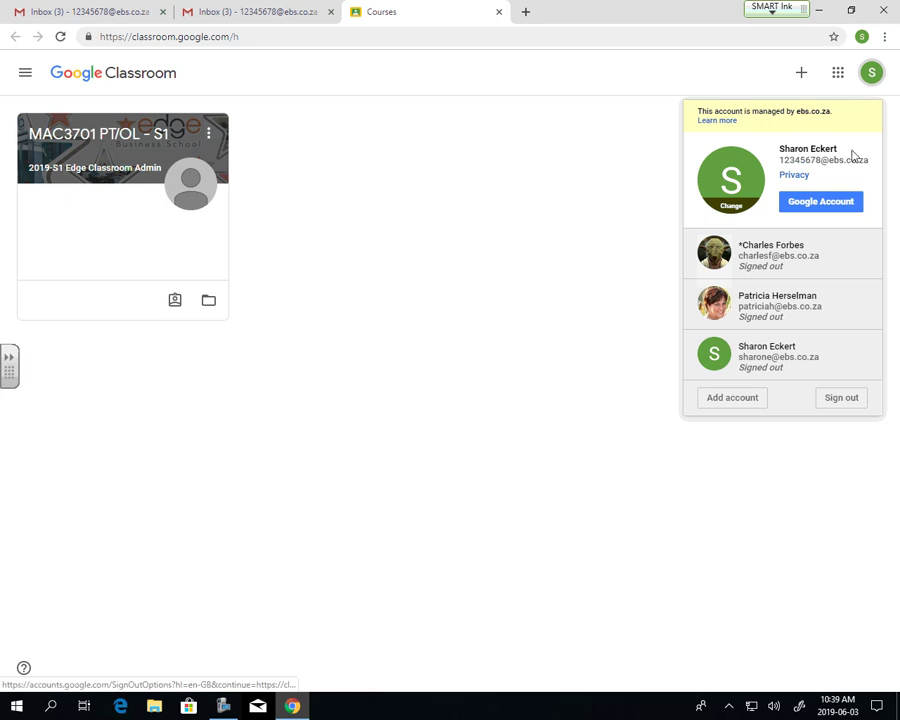
left_click_drag(779, 150, 876, 172)
left_click(873, 177)
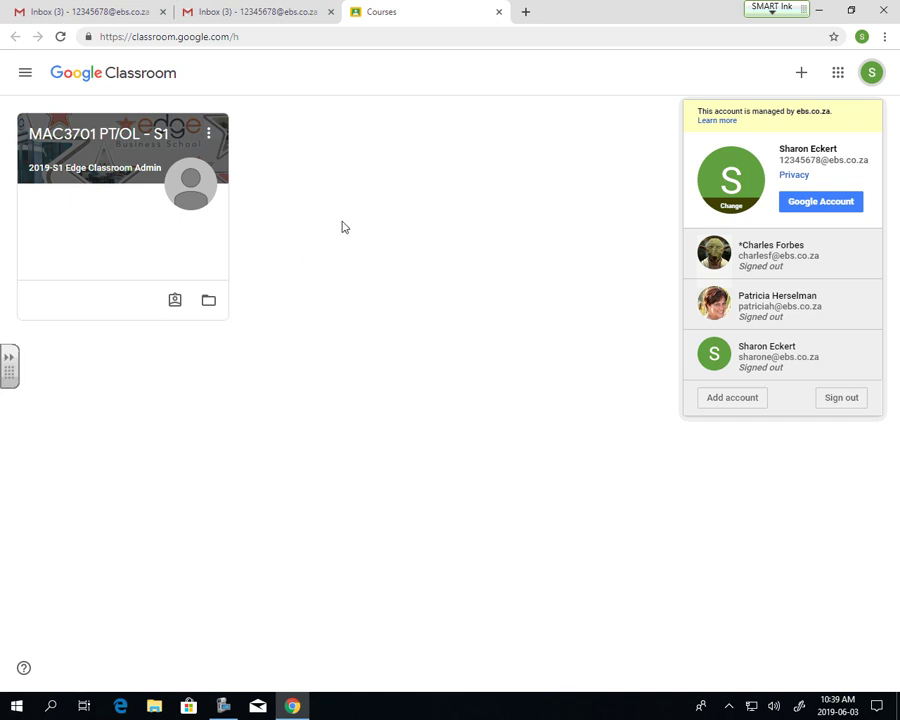
left_click(402, 208)
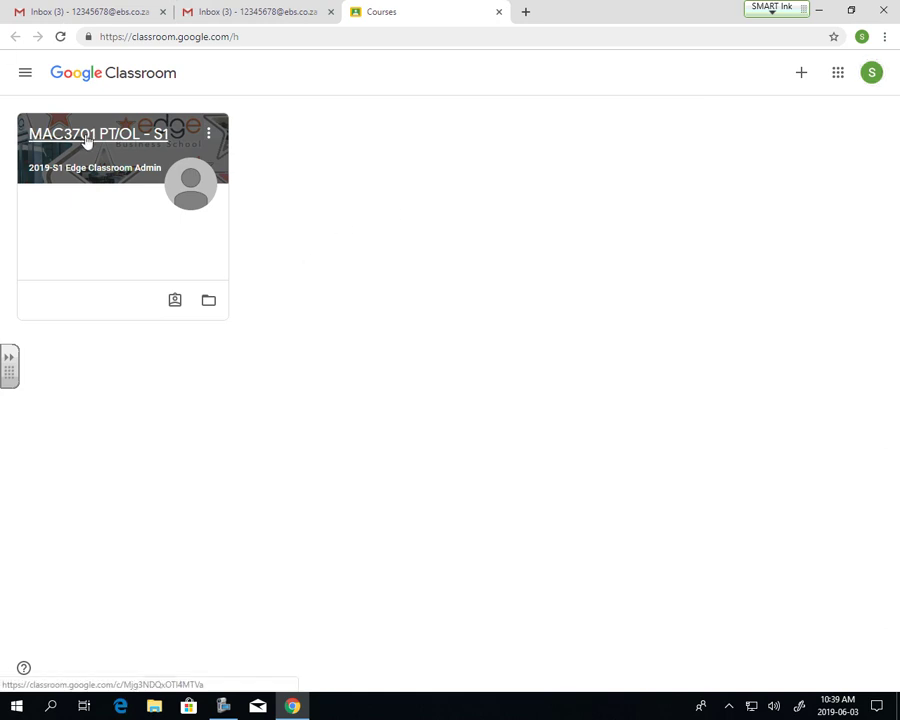
- Open MAC3701 PT/OL - S1 from the navigation drawer, after a brief look at To do
left_click(100, 168)
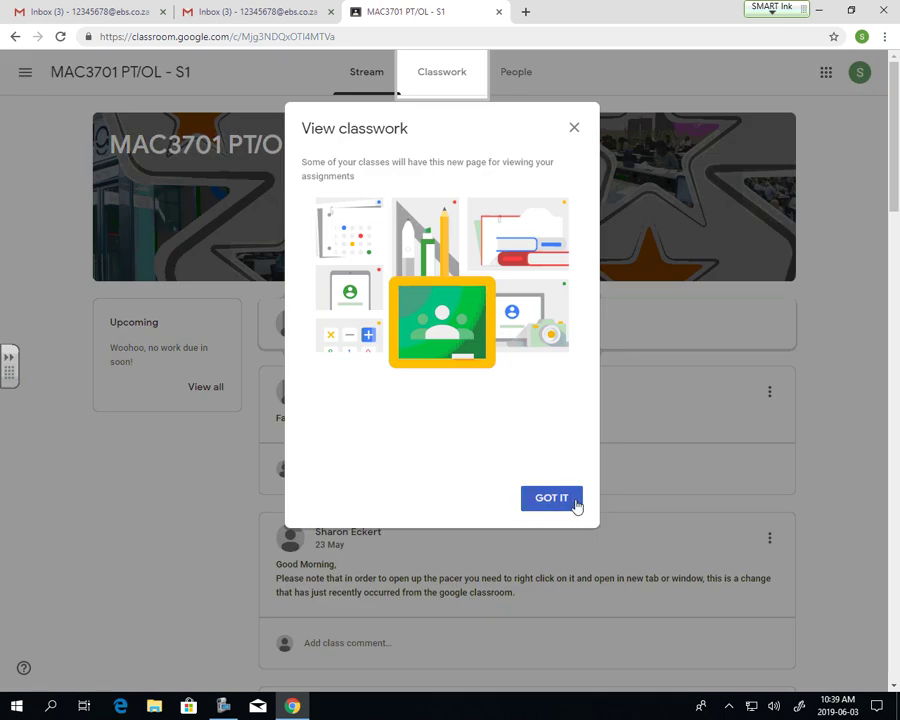
left_click(552, 498)
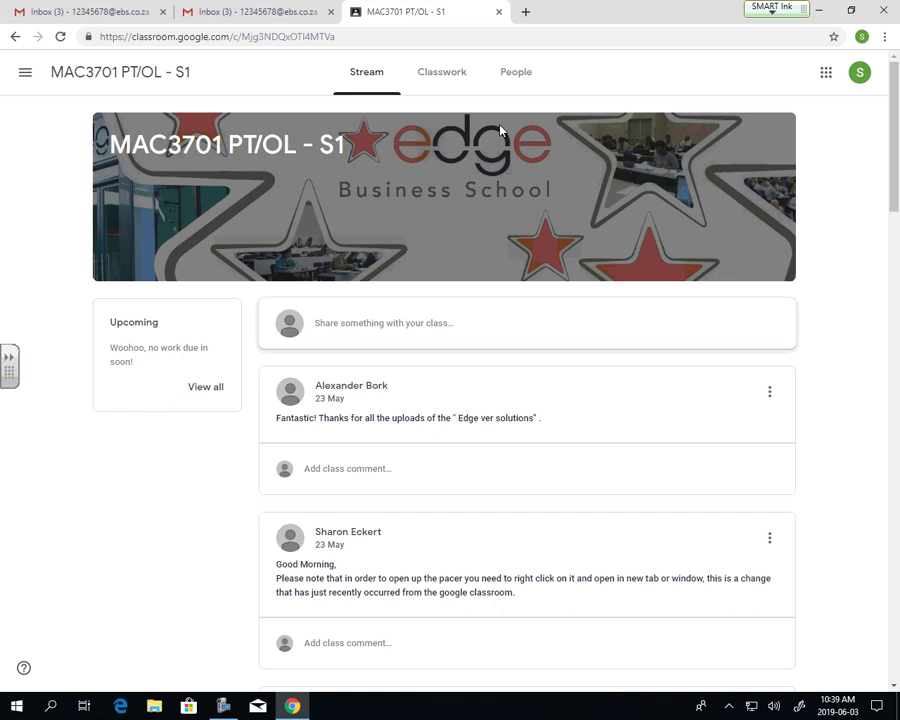
left_click(20, 84)
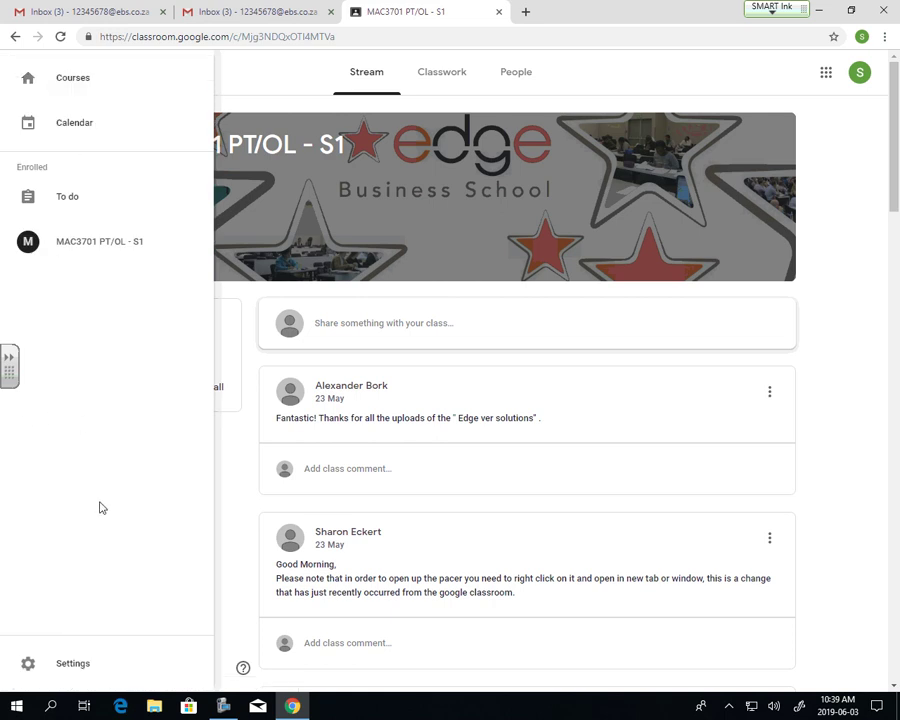
left_click(68, 201)
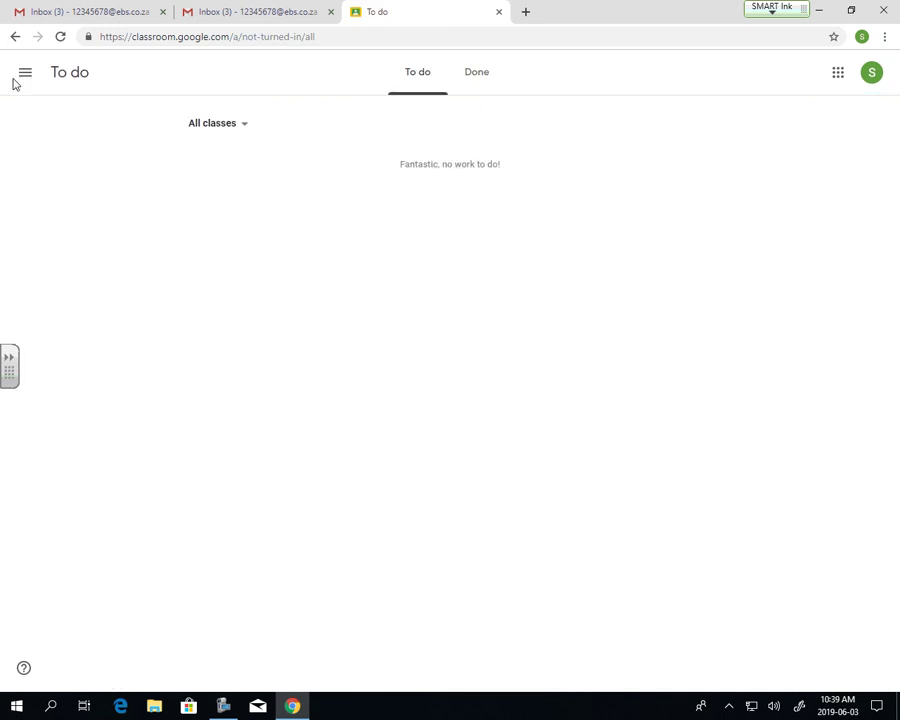
left_click(25, 78)
left_click(56, 238)
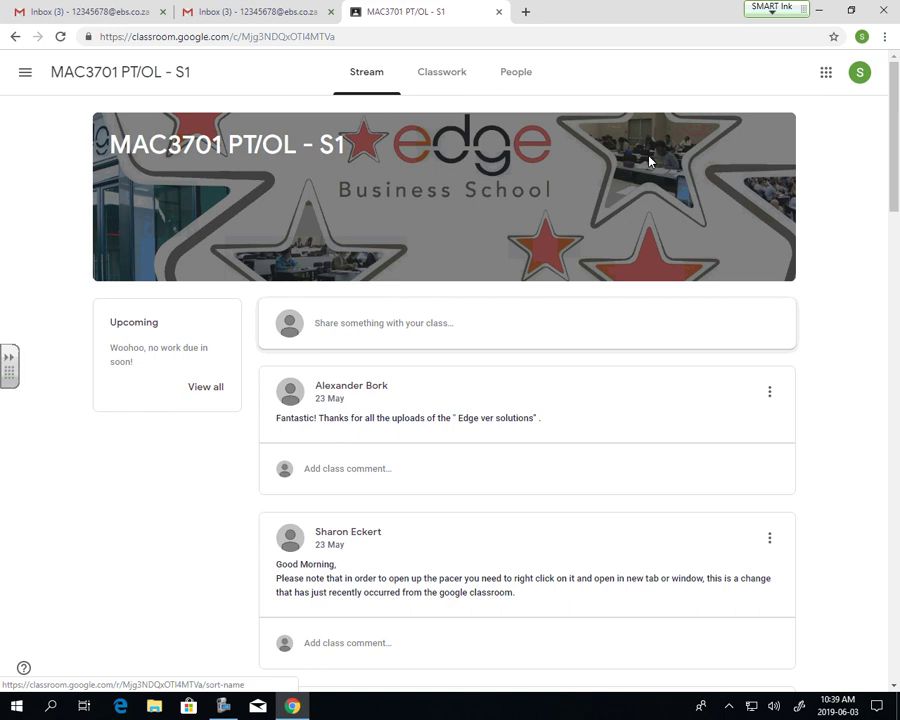
scroll(456, 221, "down", 15)
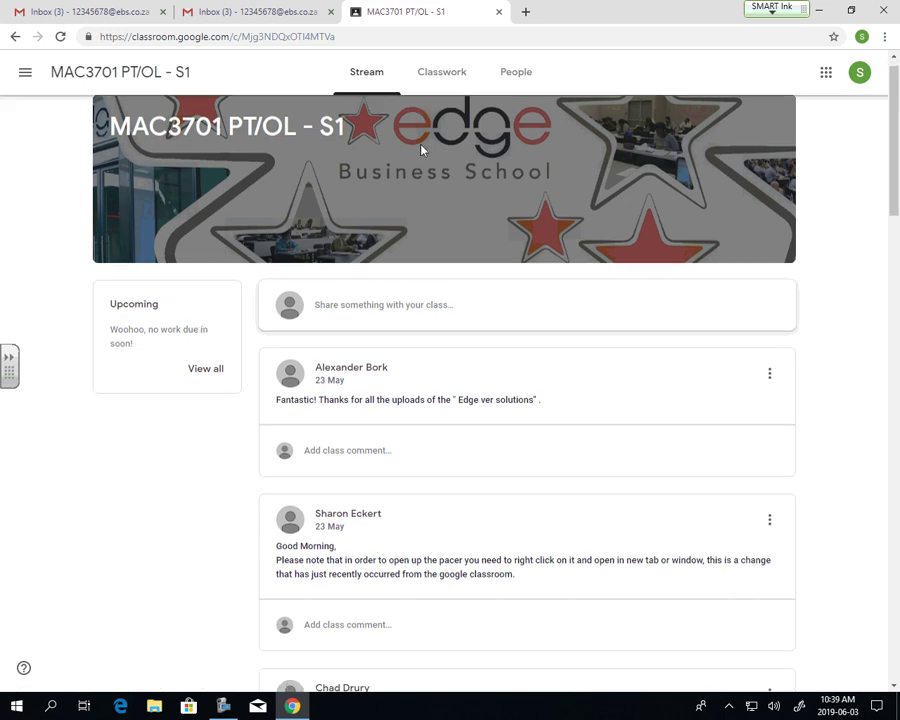
scroll(460, 221, "down", 3)
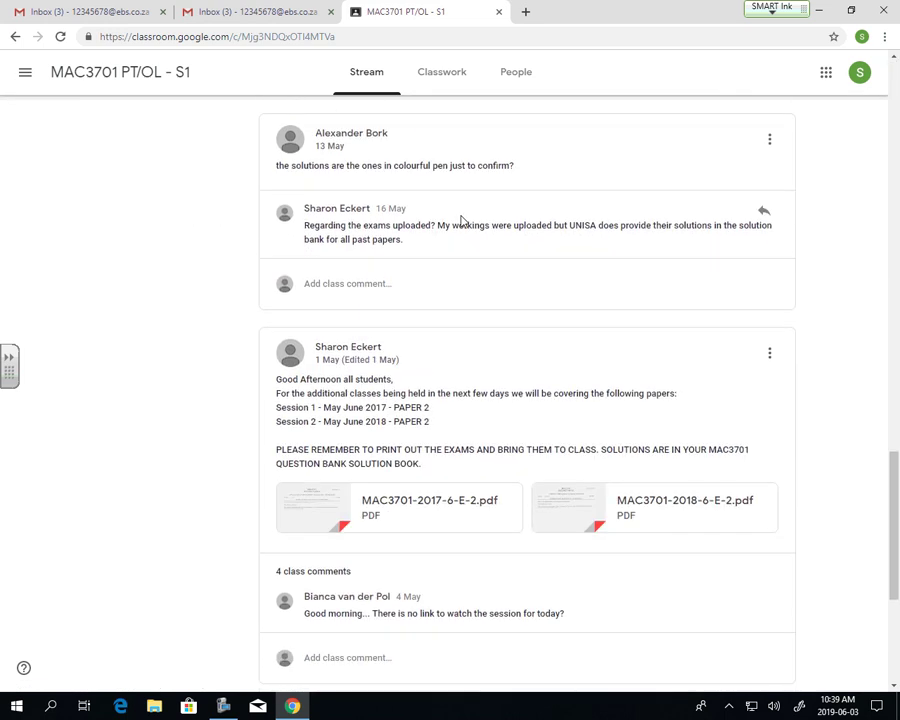
scroll(458, 220, "up", 15)
scroll(430, 205, "up", 3)
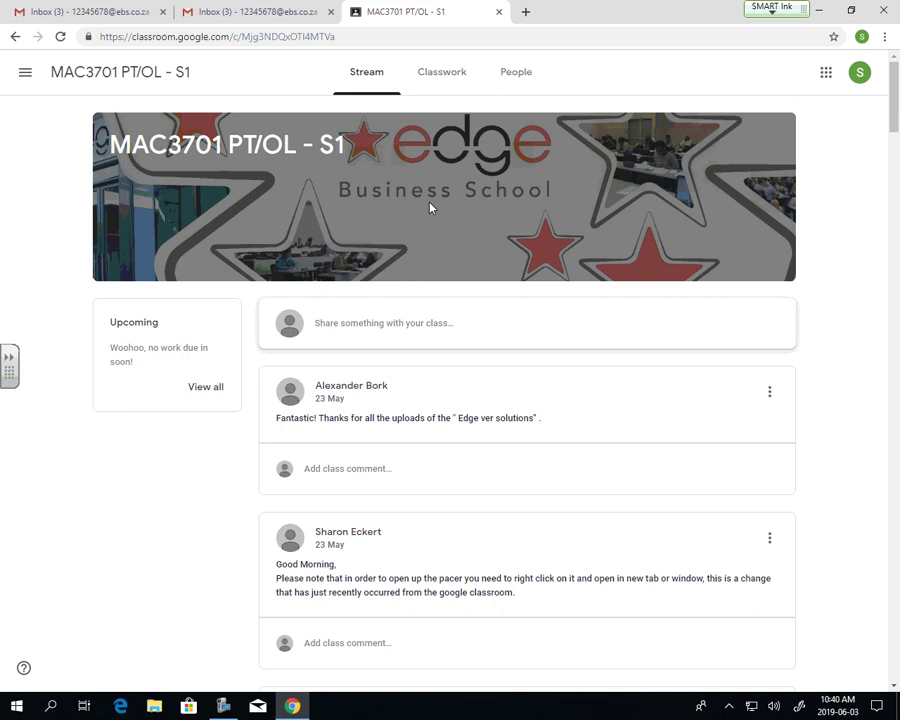
- Expand the MAC3701 All In One Pacer in Classwork, then start an empty Stream post
left_click(432, 82)
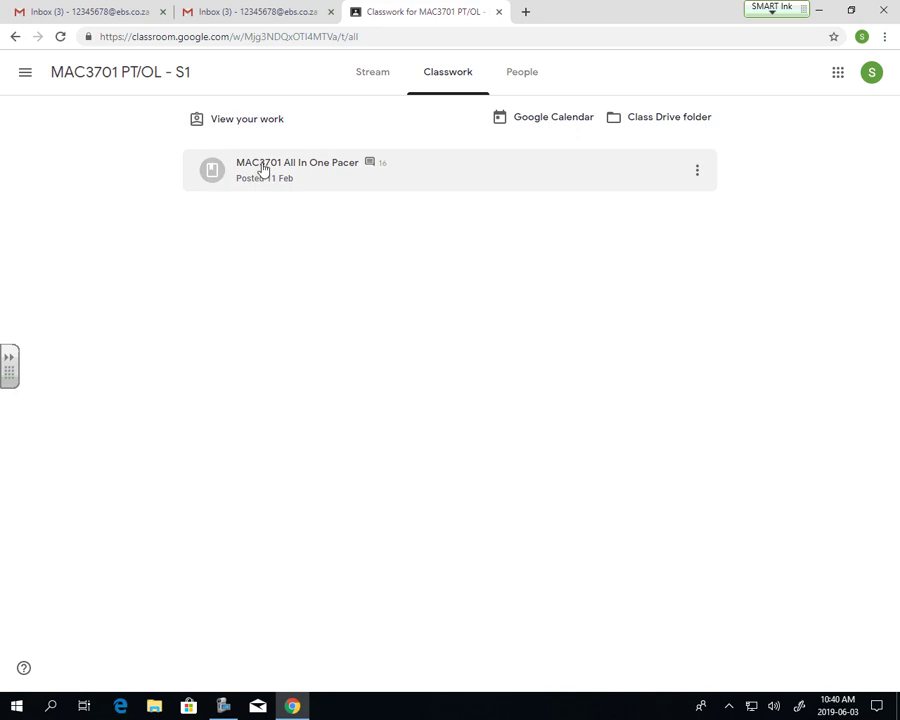
left_click(315, 171)
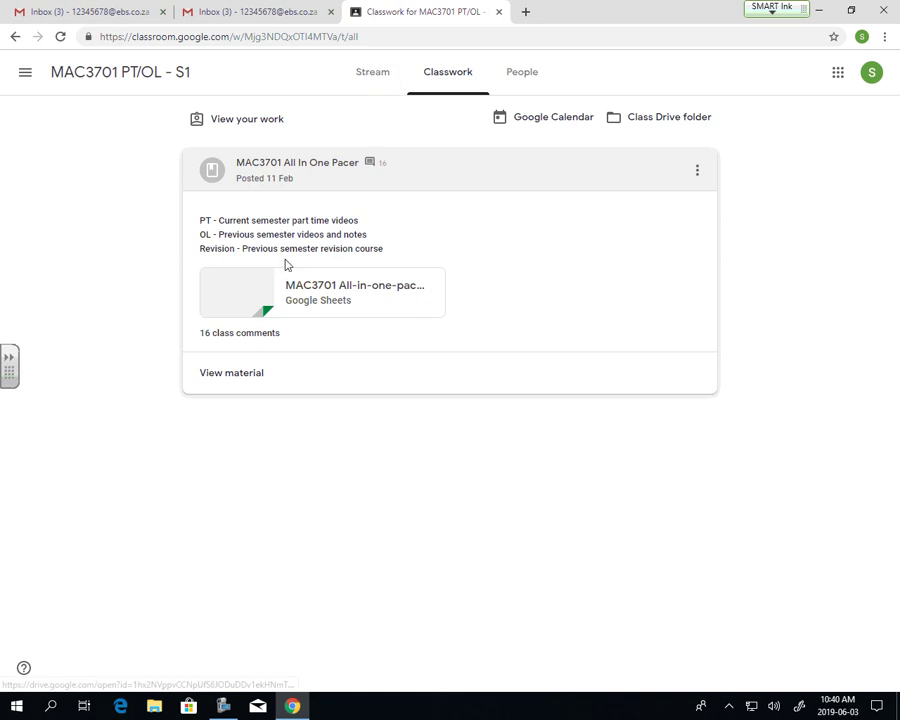
left_click(365, 78)
left_click(385, 330)
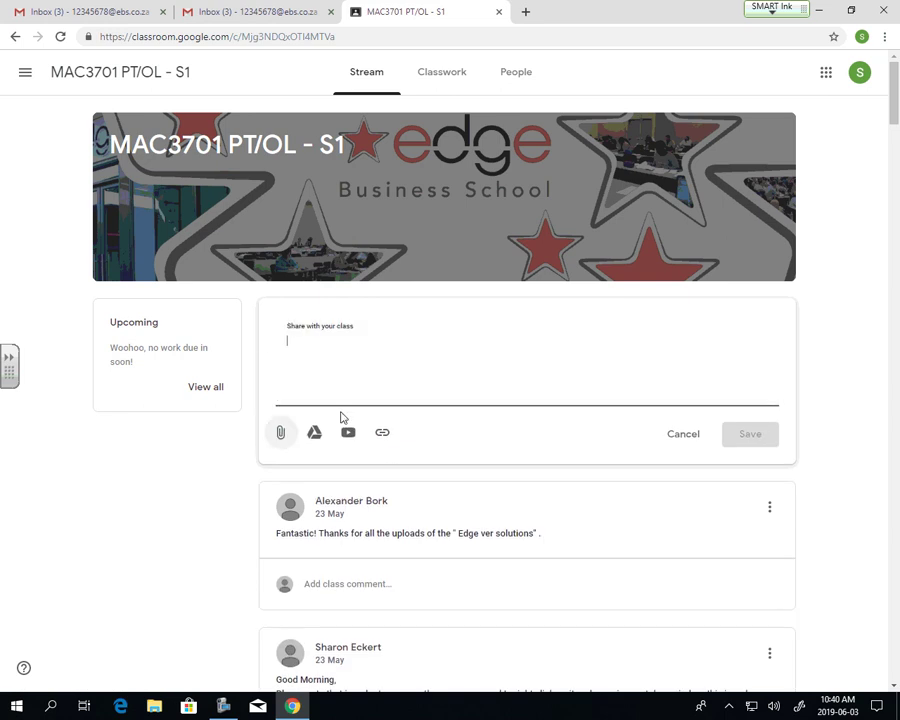
- Browse the MAC3701 People roster of two teachers and classmates, closing the teacher email draft
left_click(446, 86)
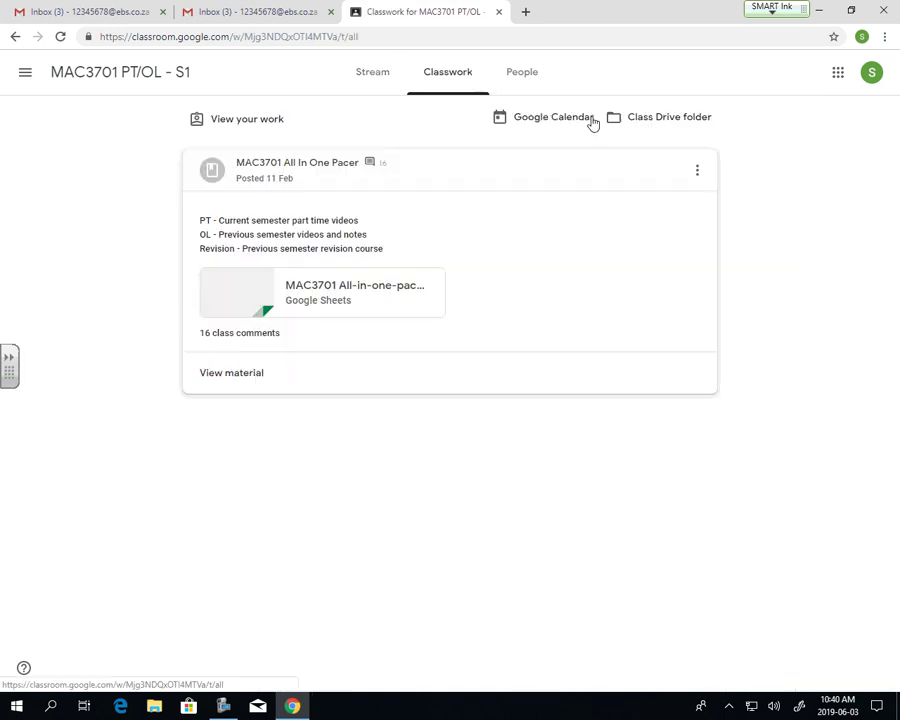
left_click(518, 84)
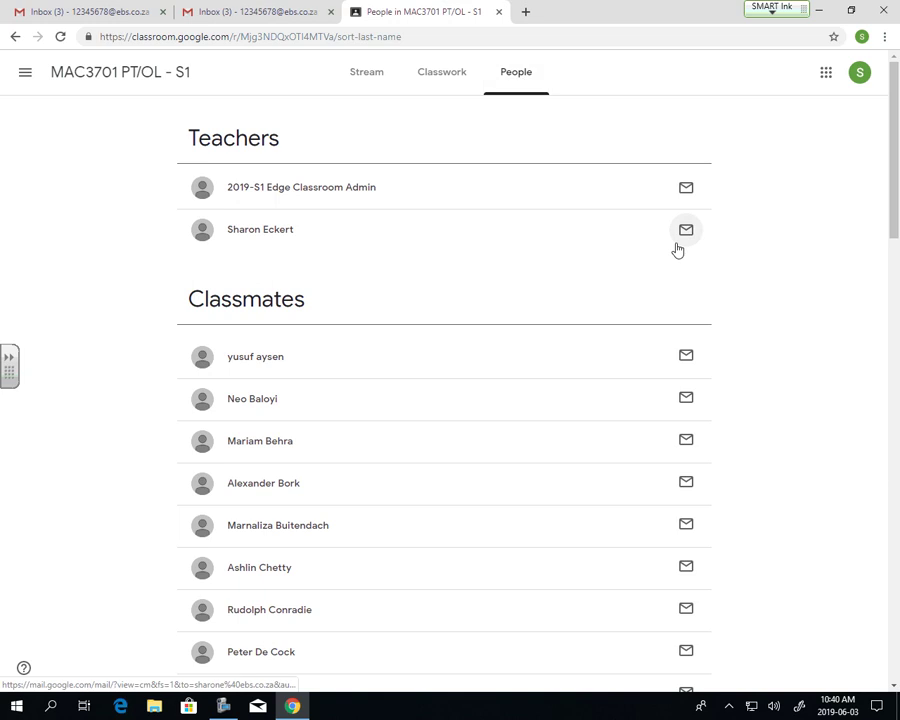
scroll(614, 256, "down", 1)
scroll(380, 188, "up", 1)
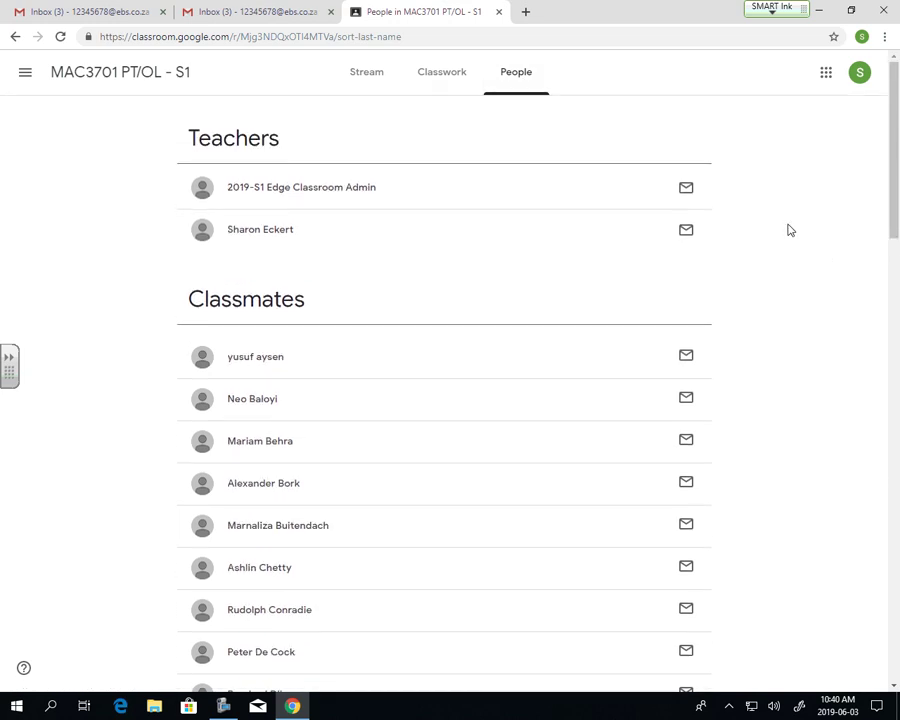
scroll(813, 273, "down", 4)
scroll(785, 260, "up", 4)
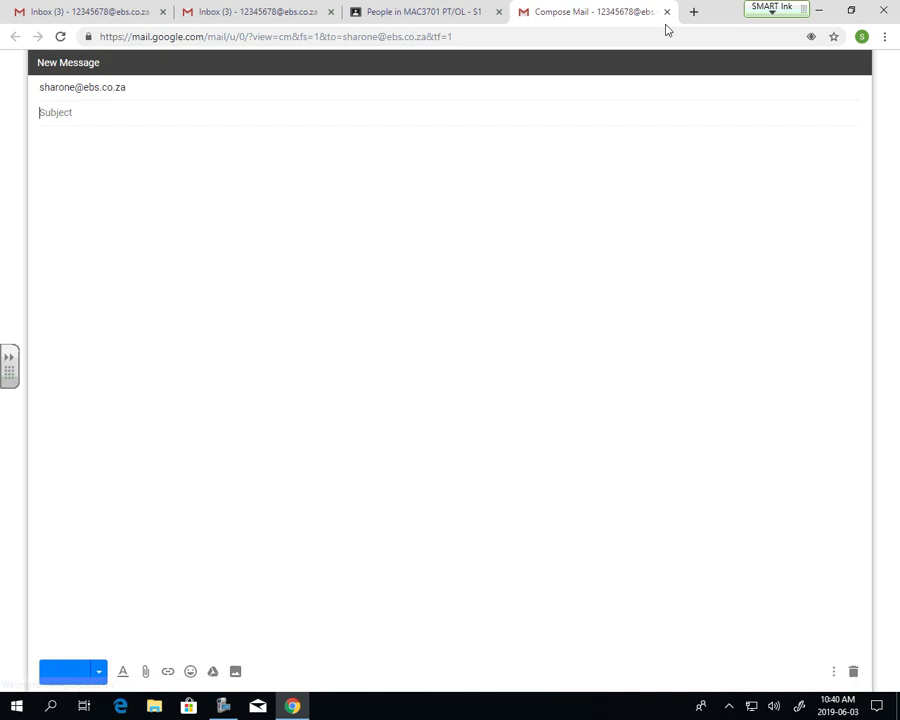
left_click(853, 671)
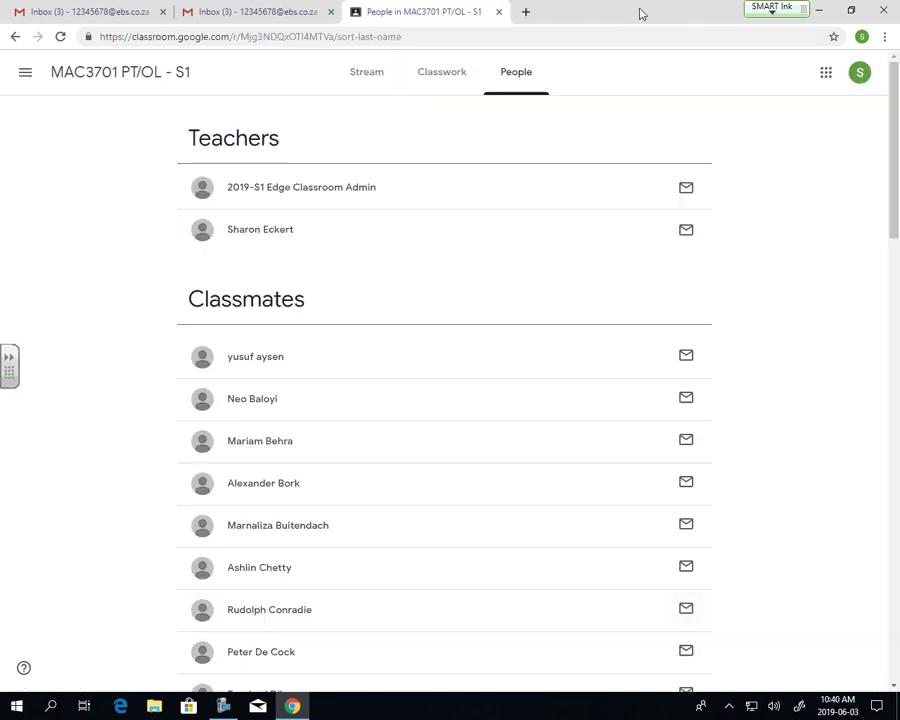
- Choose the signed-out school account from the account menu and start signing in
left_click(860, 74)
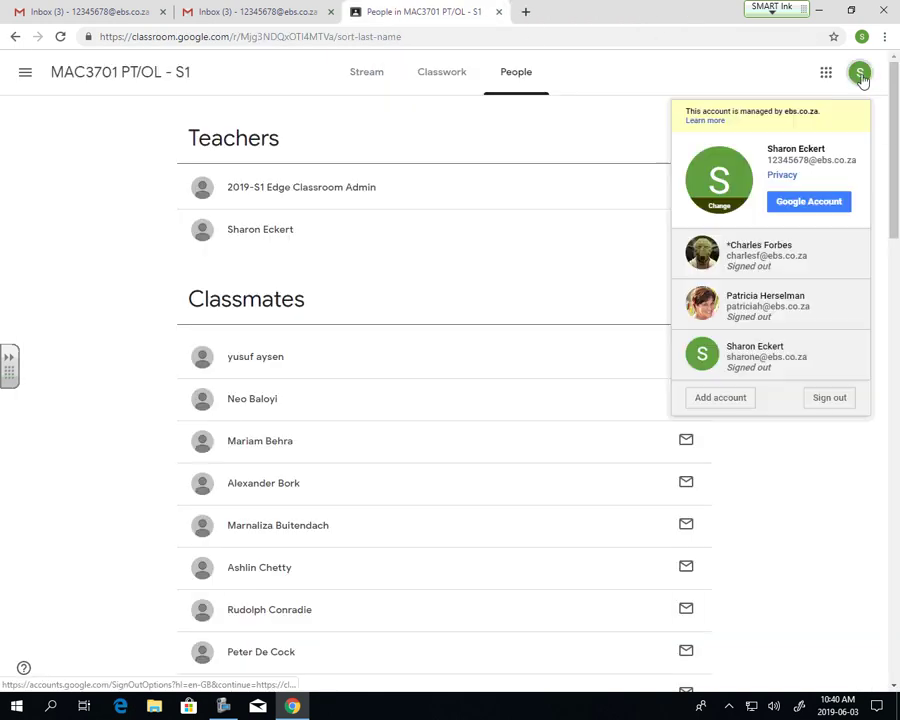
left_click(783, 373)
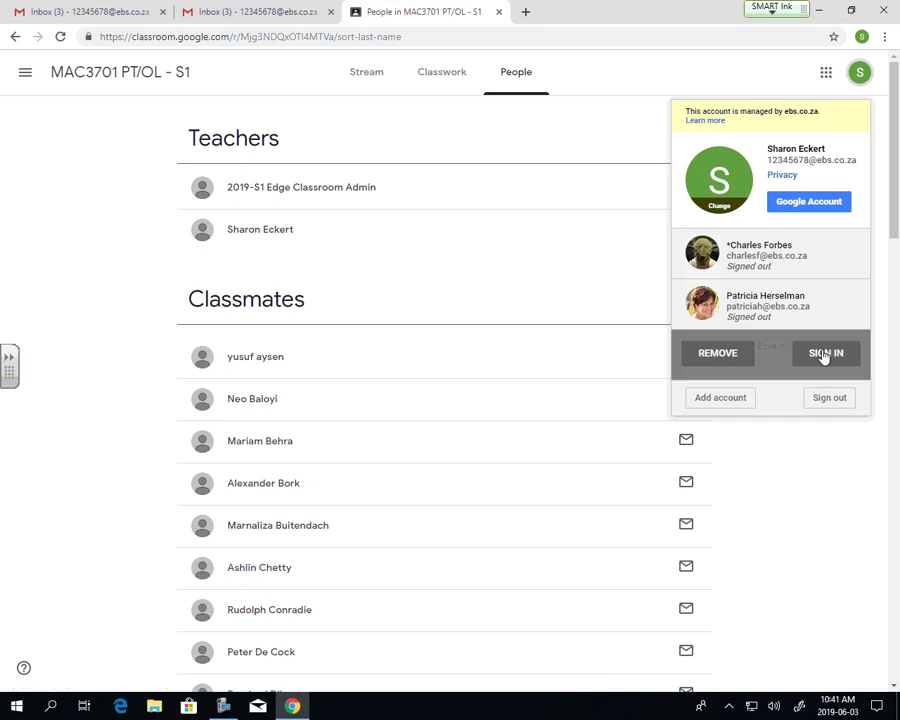
left_click(824, 354)
left_click(460, 8)
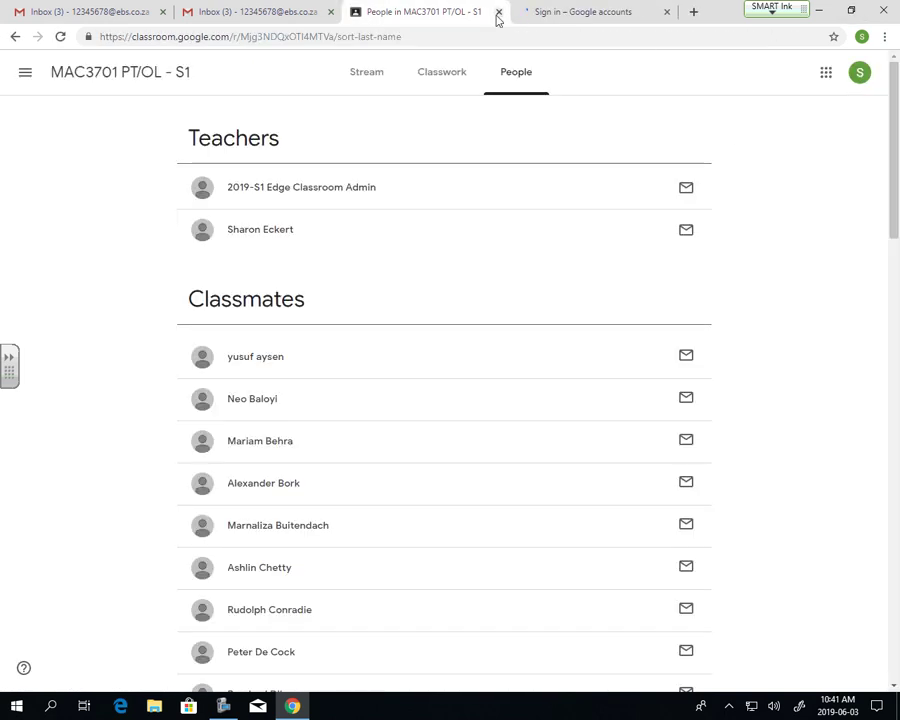
left_click(498, 12)
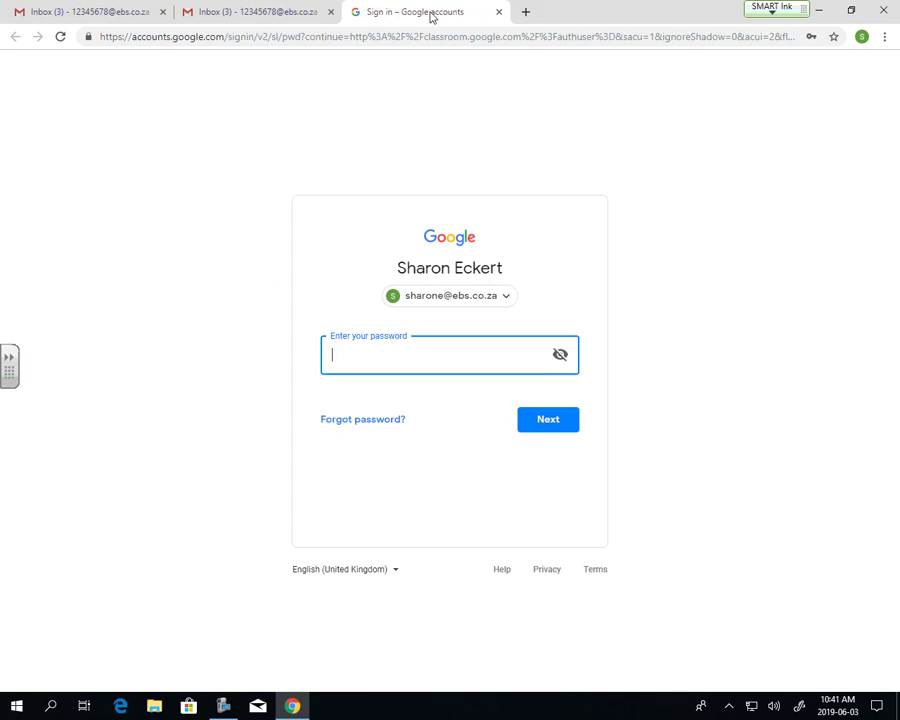
- Enter the second account's password to finish signing in, then close its course list
left_click(395, 351)
type("•")
key("Return")
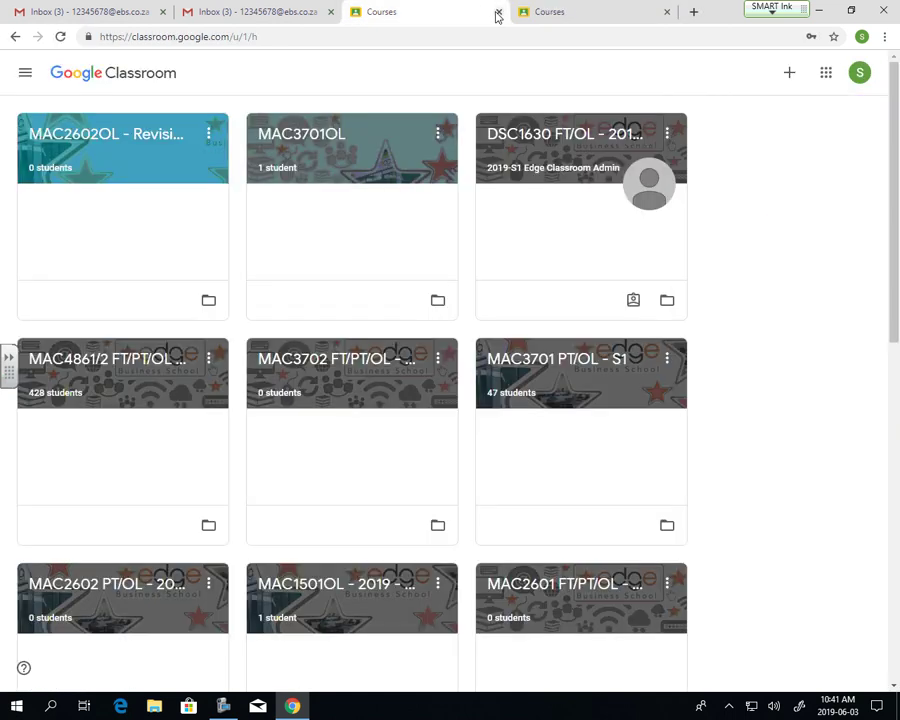
left_click(498, 13)
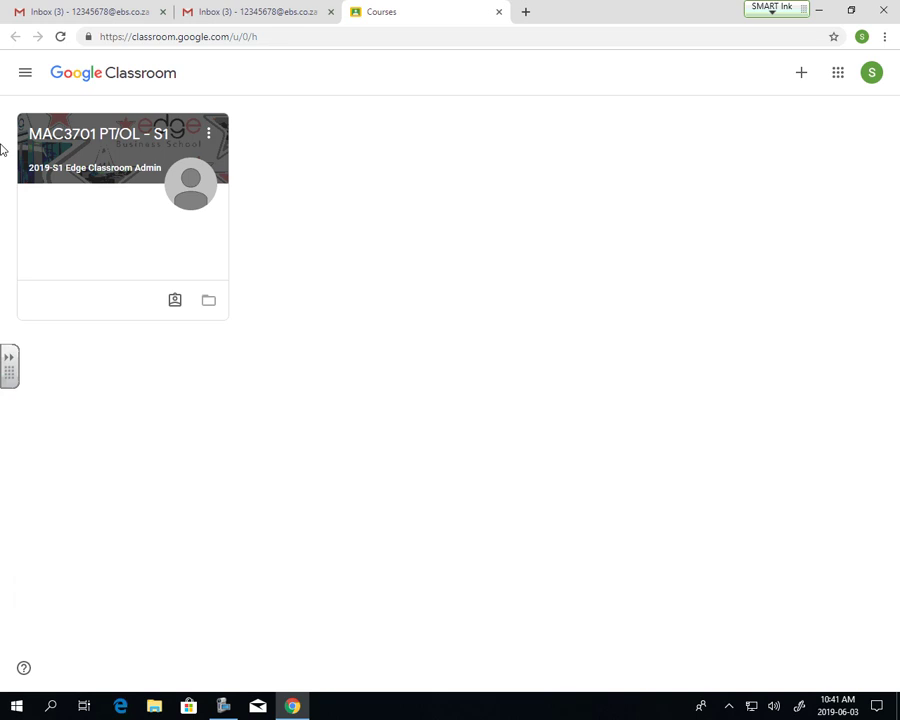